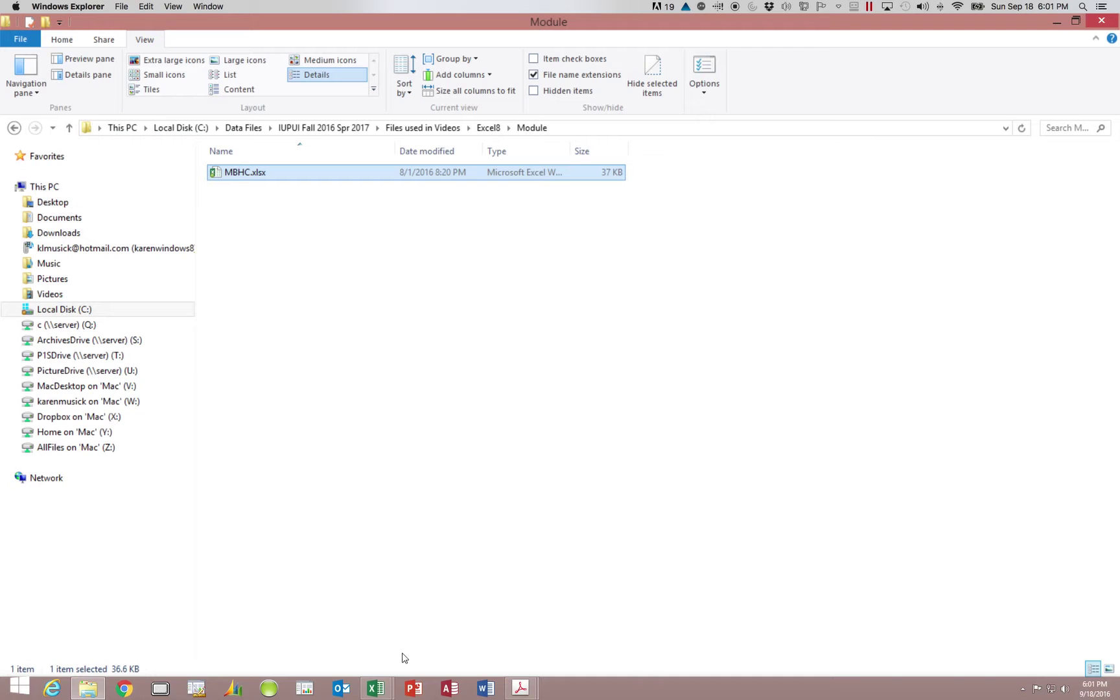
# Step: Bring the open MBHC.xlsx workbook to the front from the Excel taskbar icon
pyautogui.click(388, 688)
pyautogui.click(445, 645)
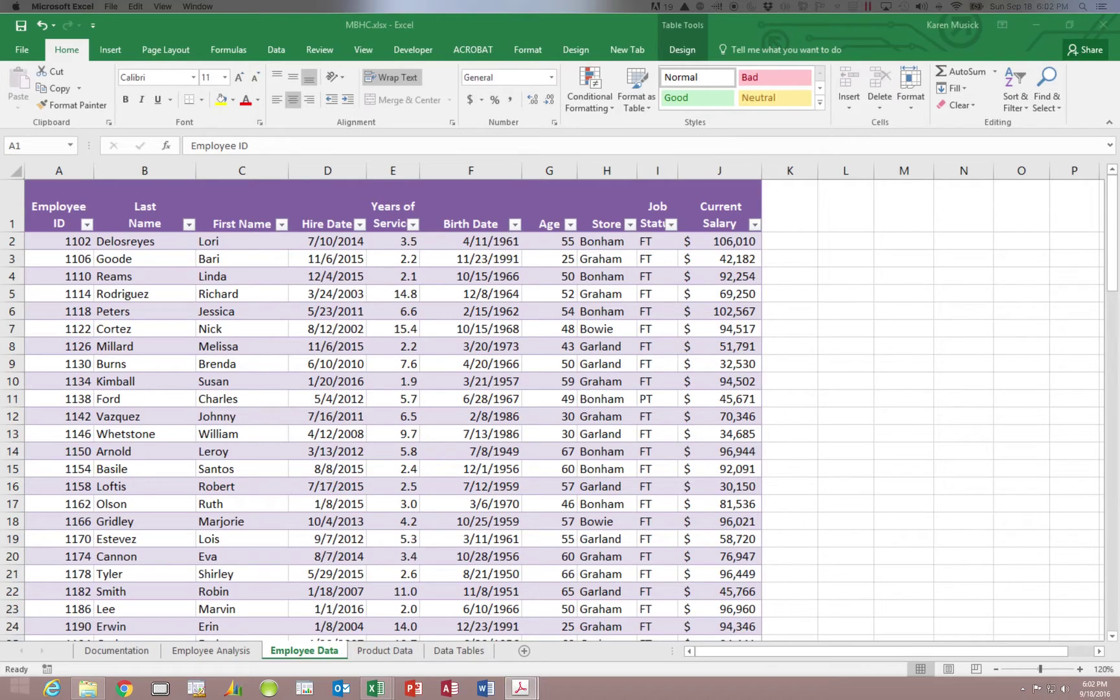
pyautogui.click(778, 215)
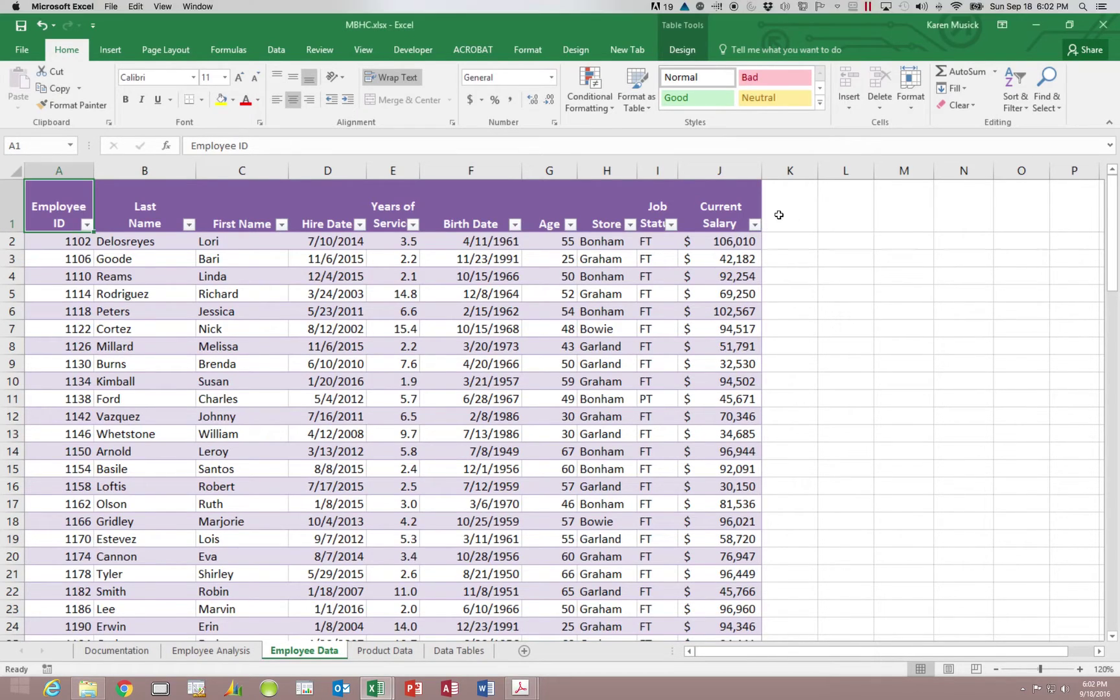
pyautogui.click(780, 215)
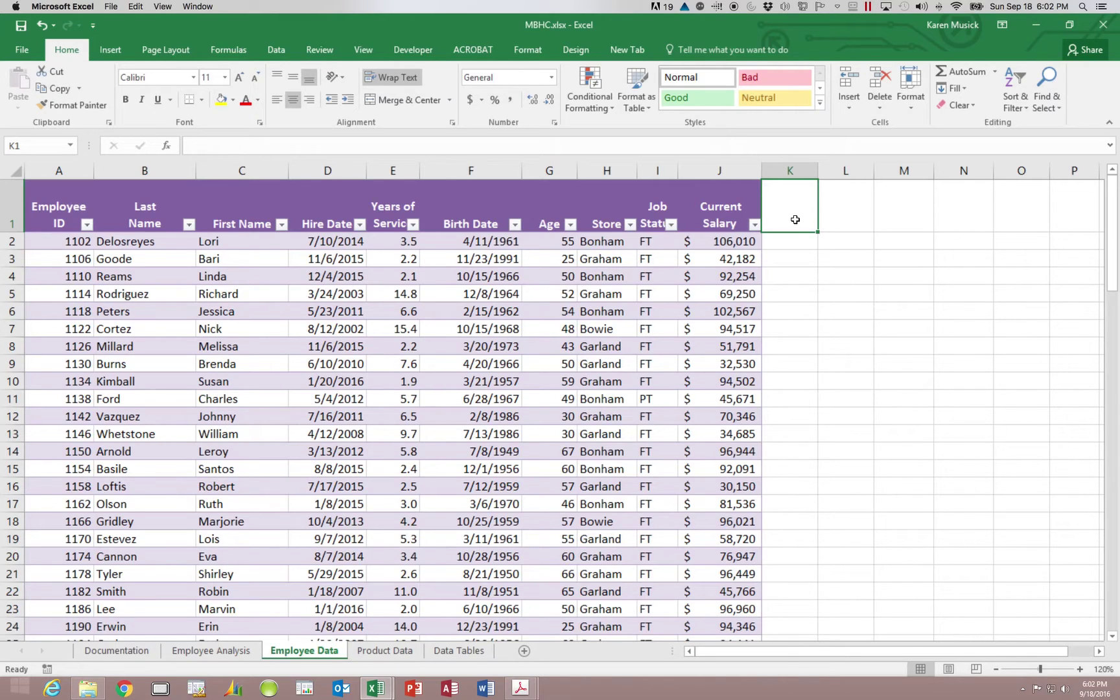
pyautogui.click(638, 326)
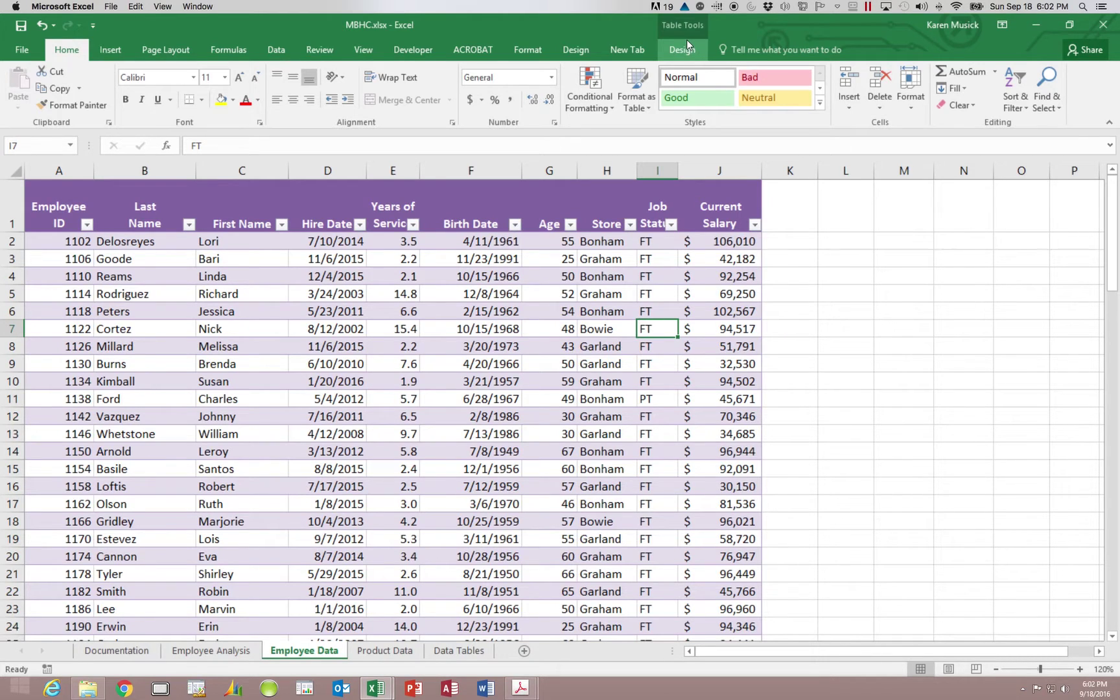
pyautogui.click(803, 209)
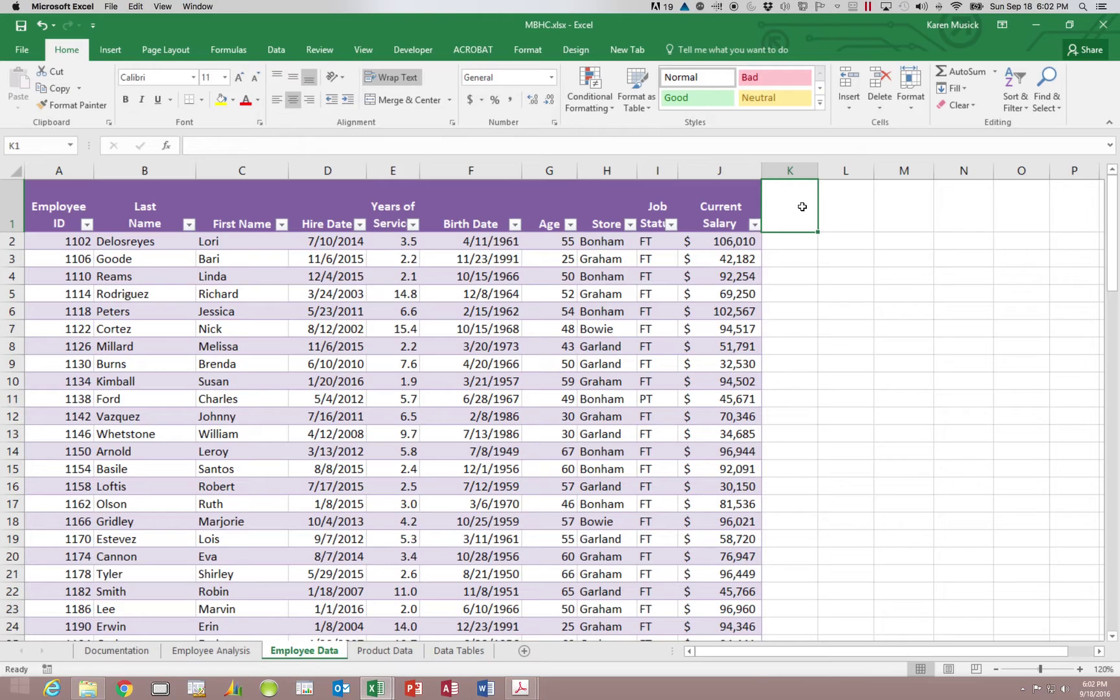
# Step: Enter 'Birthday Month' in K1 to add it as a new table column
pyautogui.write('Birthday')
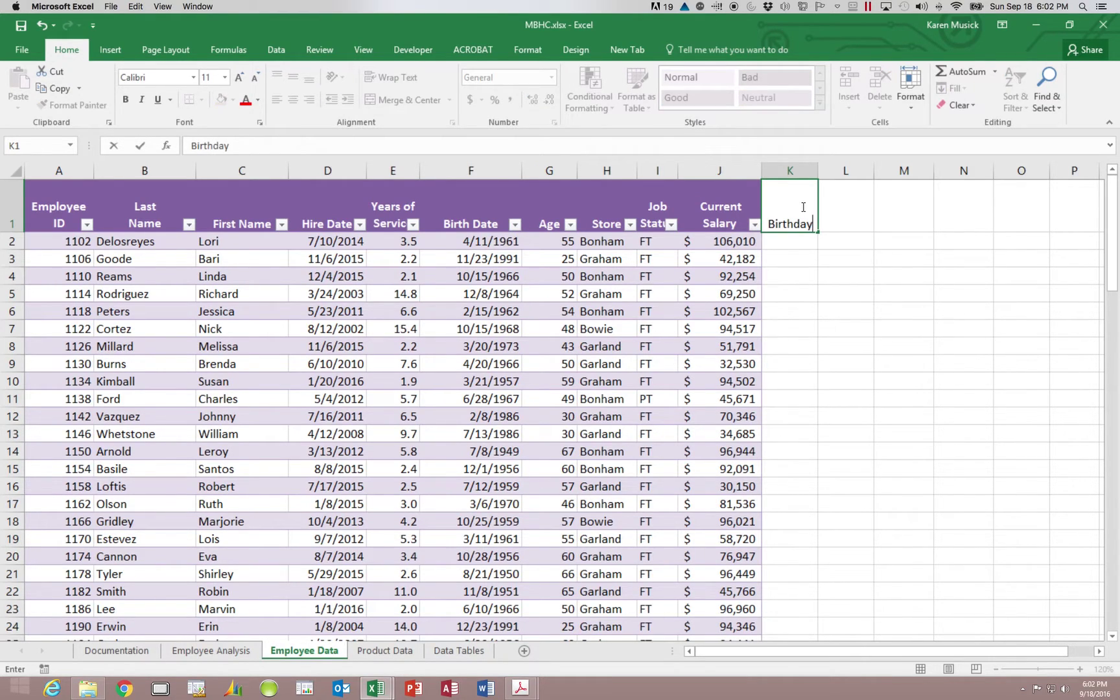
pyautogui.write(' Month')
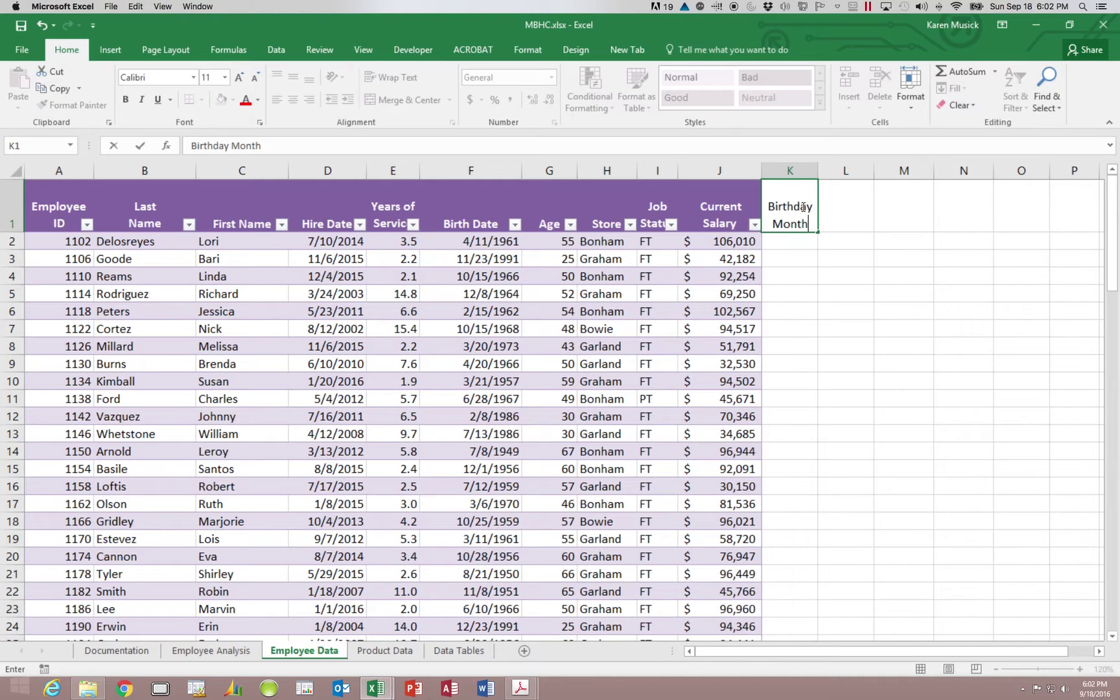
pyautogui.press('Return')
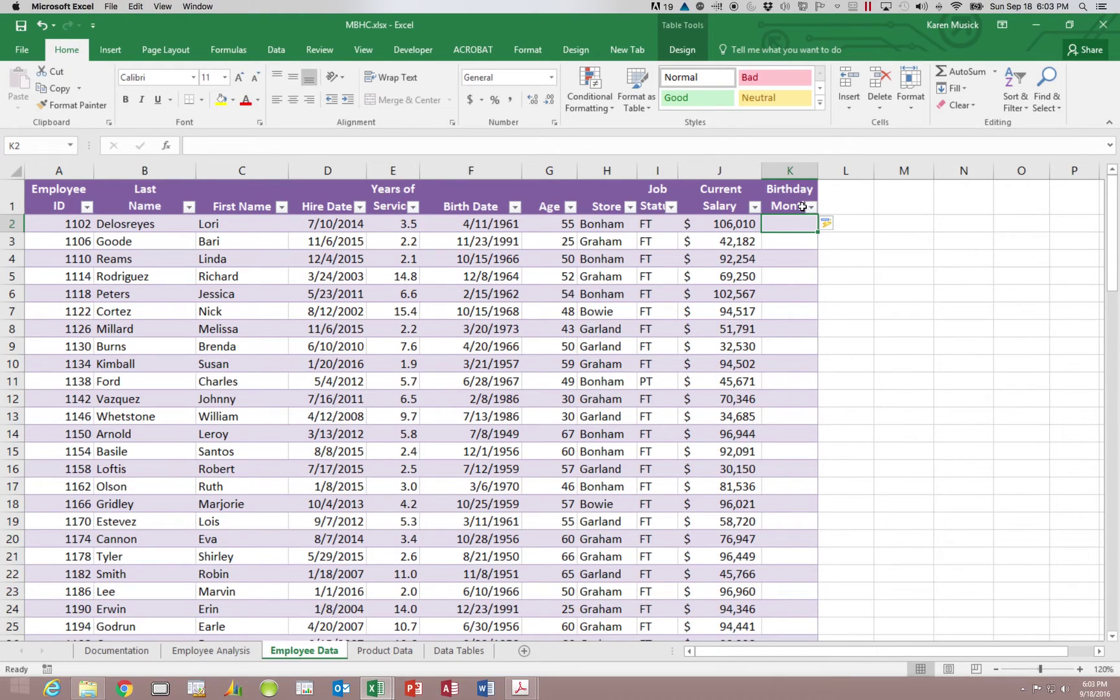
pyautogui.hscroll(10, 802, 206)
# Step: Check the Birth Date in F2, then move to the Data Tables sheet
pyautogui.moveTo(958, 650); pyautogui.dragTo(720, 652)
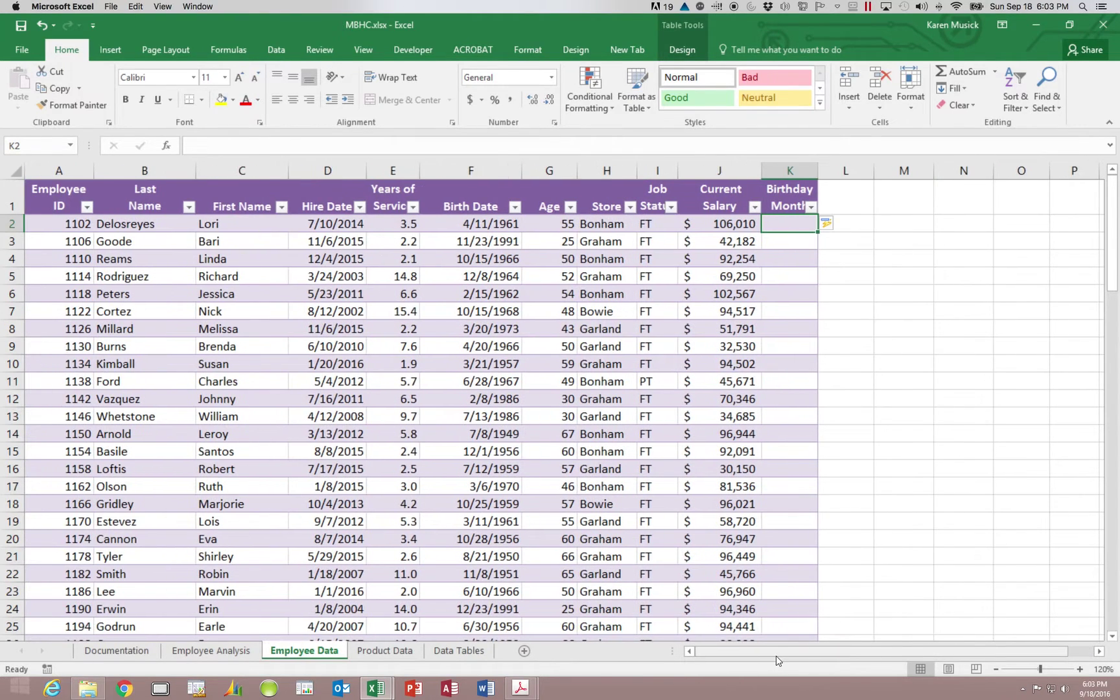
pyautogui.click(477, 229)
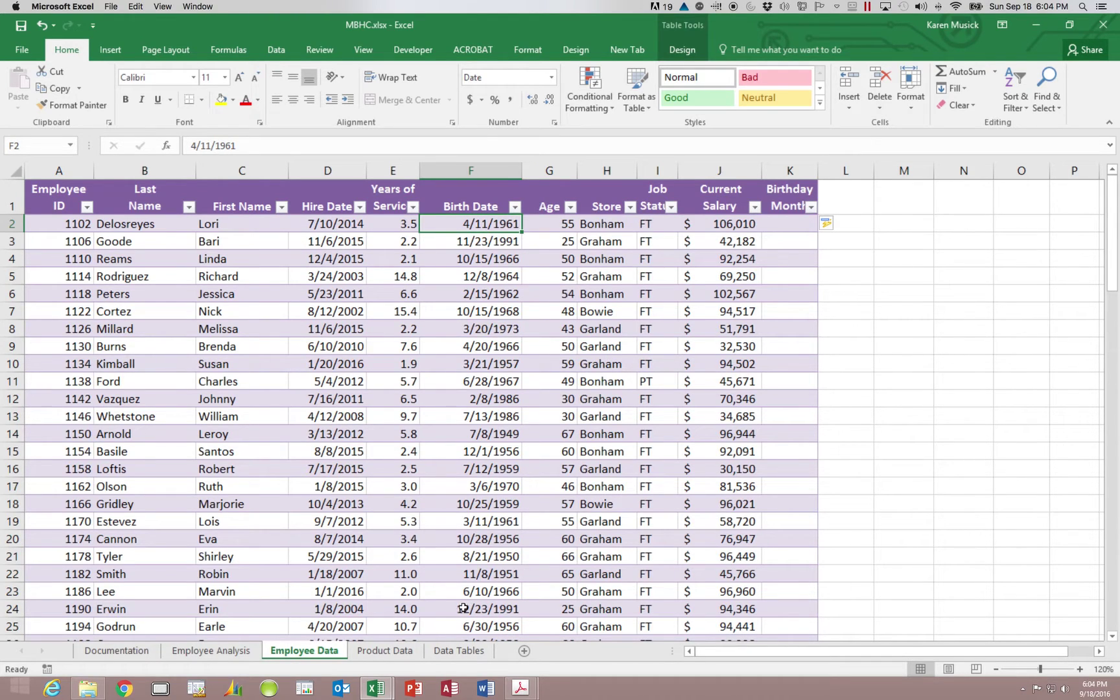
pyautogui.click(459, 651)
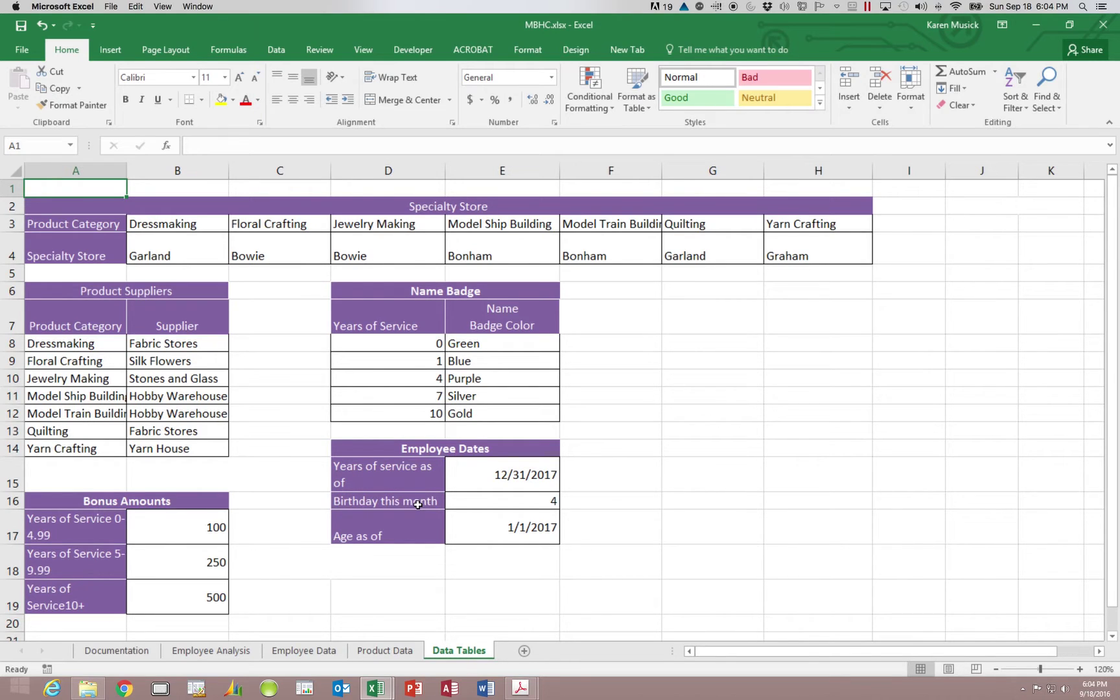
# Step: Check the Birthday this month value 4 in E16, then return to Employee Data
pyautogui.click(455, 502)
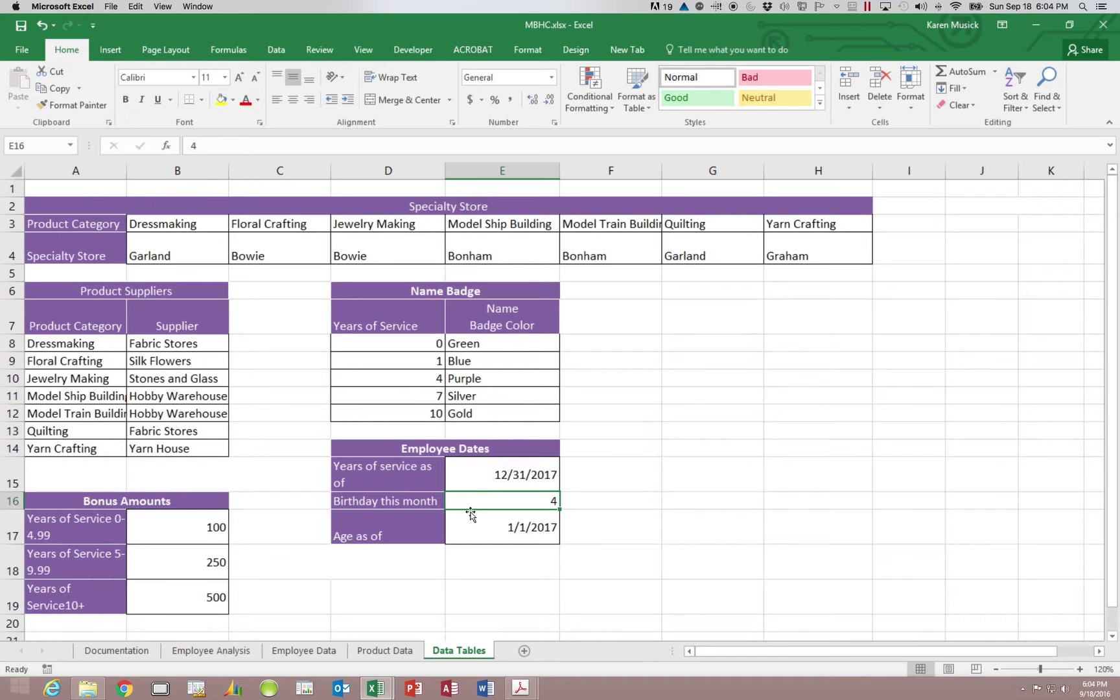
pyautogui.click(309, 650)
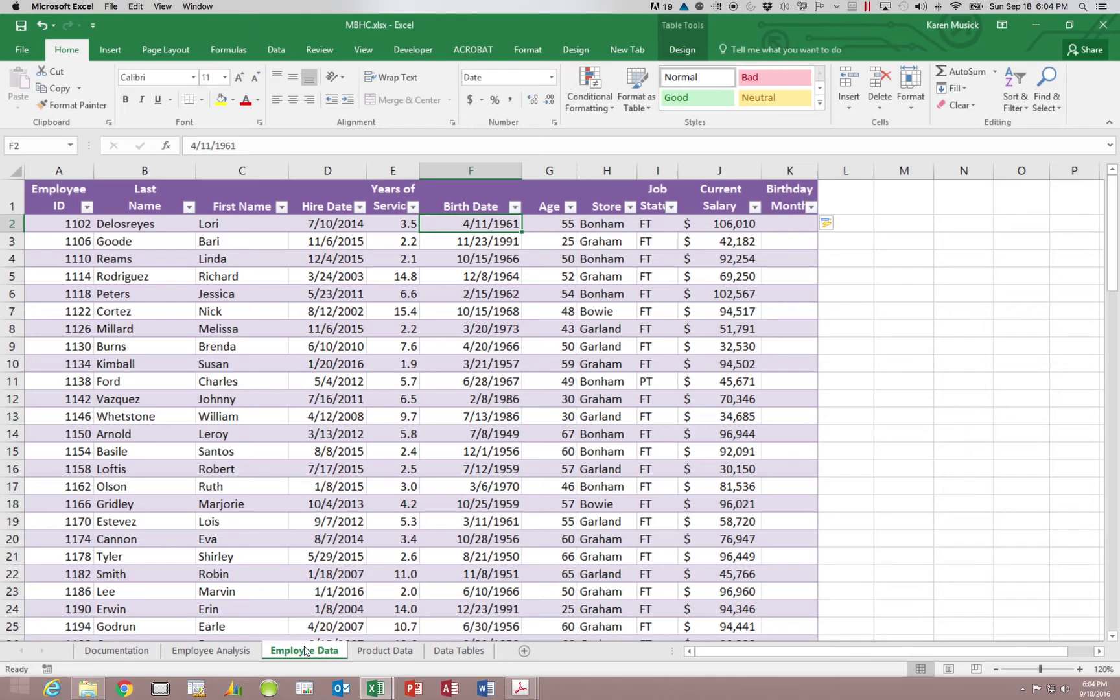
# Step: Select K2 as the first Birthday Month cell and show the Formulas ribbon
pyautogui.click(795, 221)
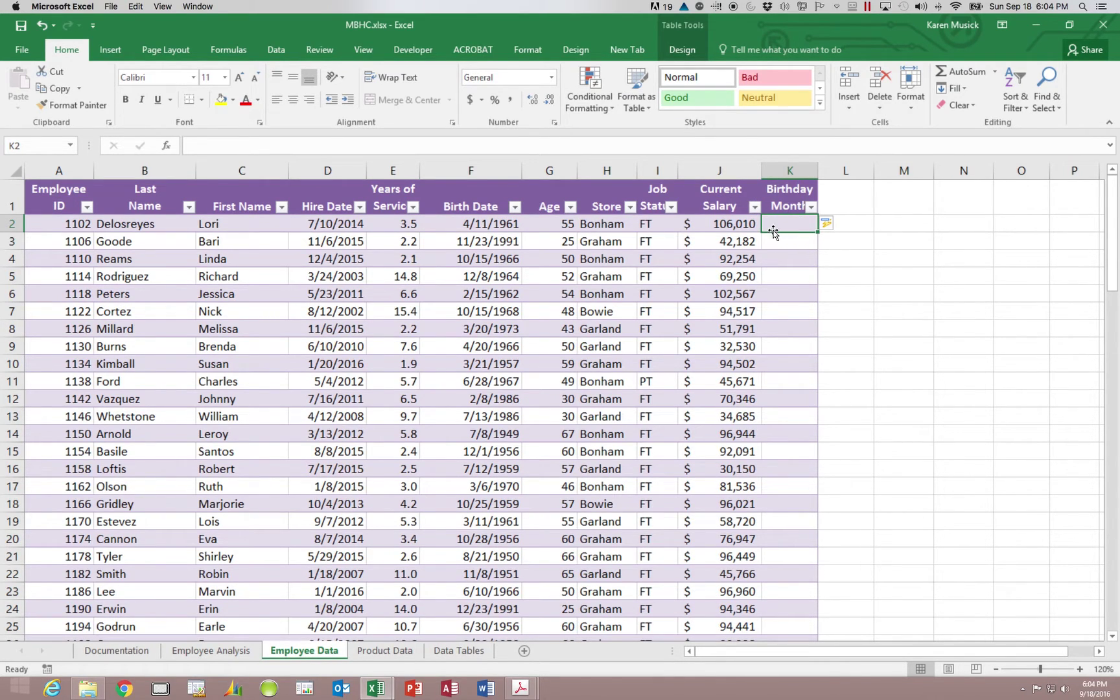
pyautogui.hscroll(2, 773, 234)
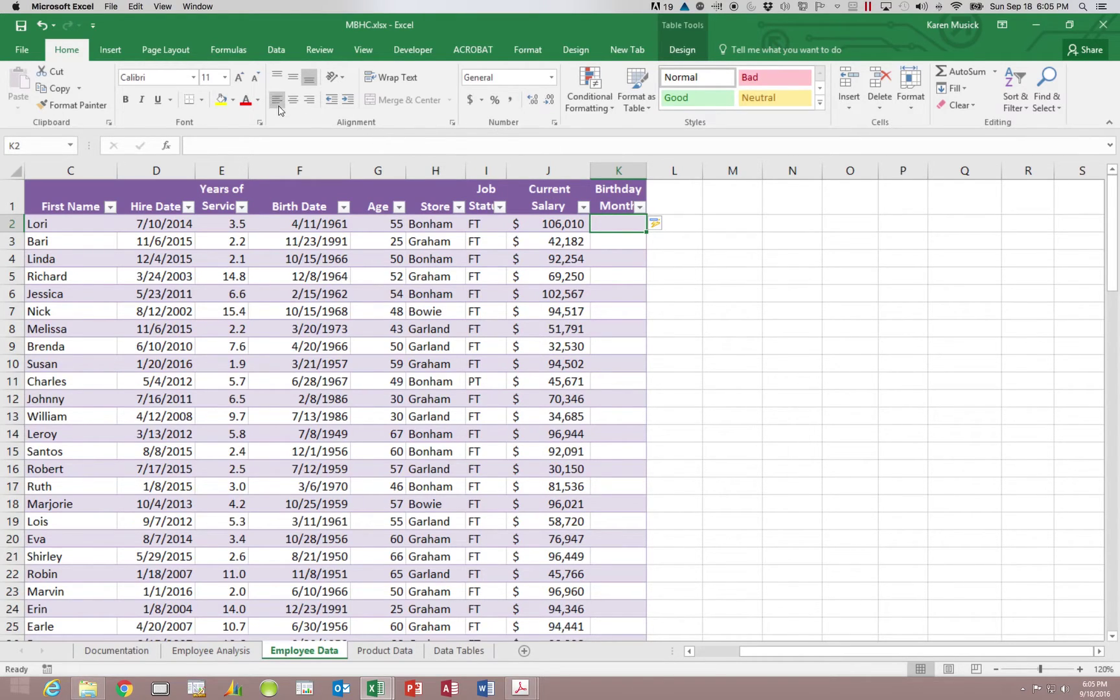
pyautogui.click(239, 45)
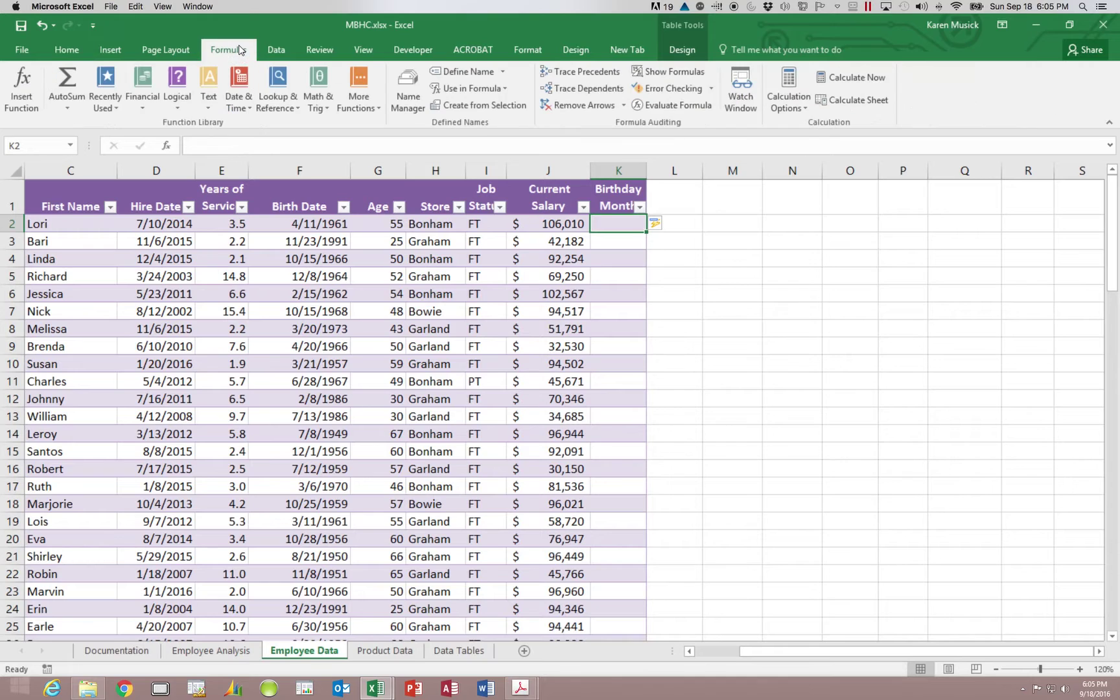
# Step: Insert an IF function into K2 from the Logical library, moving its argument dialog below row 3
pyautogui.click(180, 105)
pyautogui.click(188, 157)
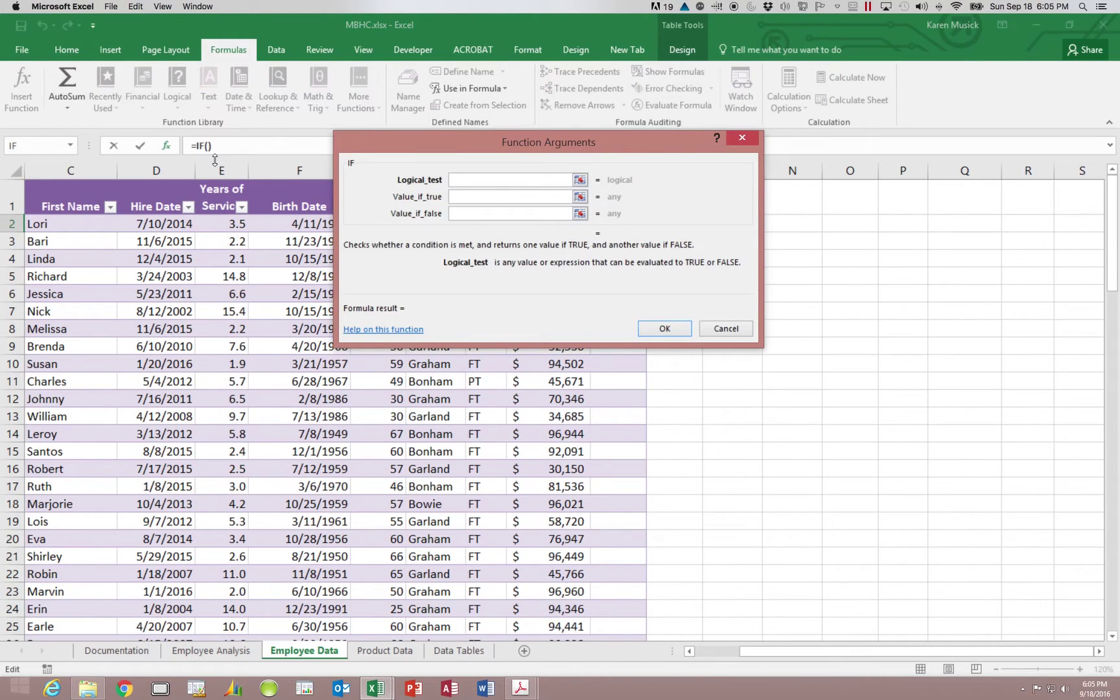
pyautogui.moveTo(645, 152); pyautogui.dragTo(663, 279)
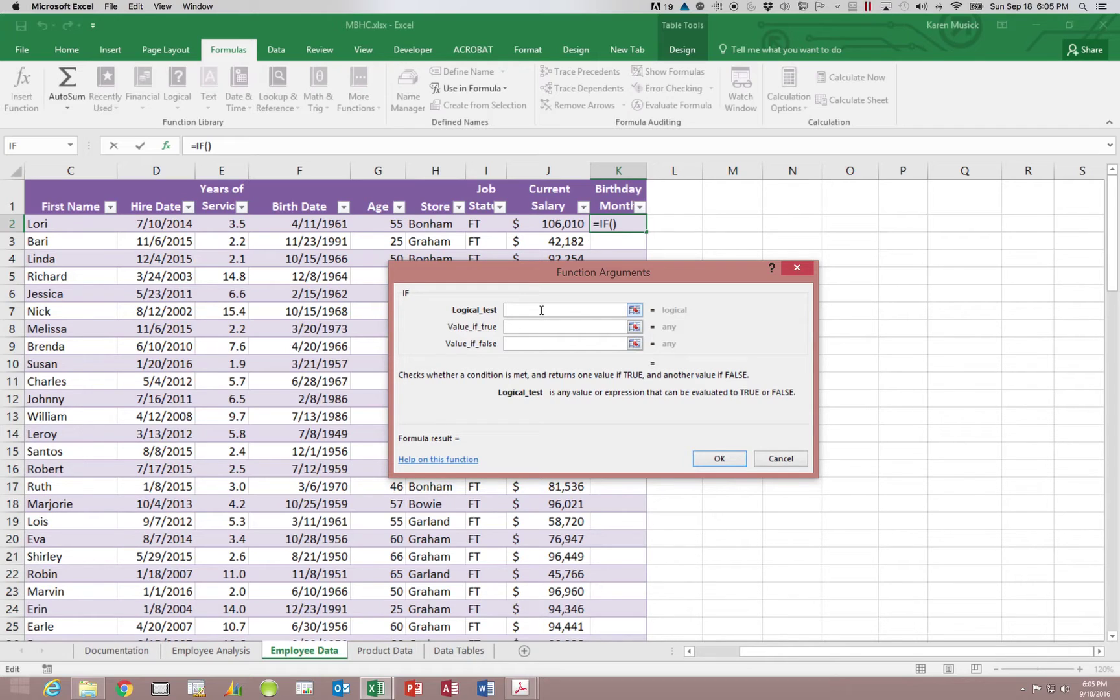
# Step: Enter month([@[Birth Date]]) as the start of the IF logical test
pyautogui.write('month')
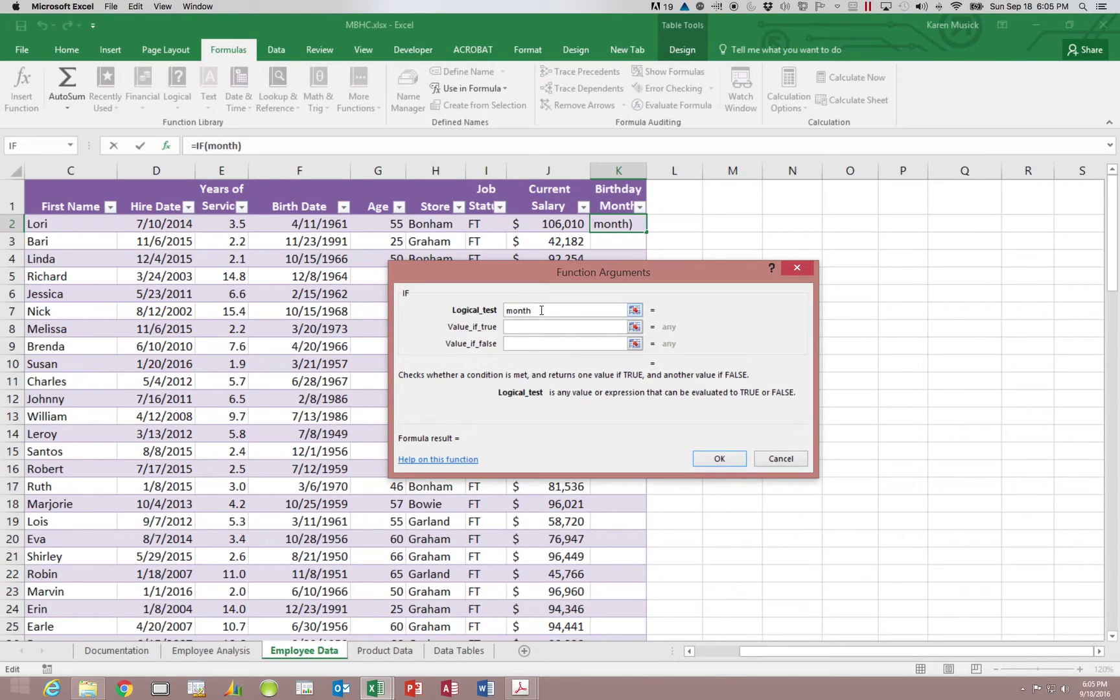
pyautogui.write('(')
pyautogui.click(329, 226)
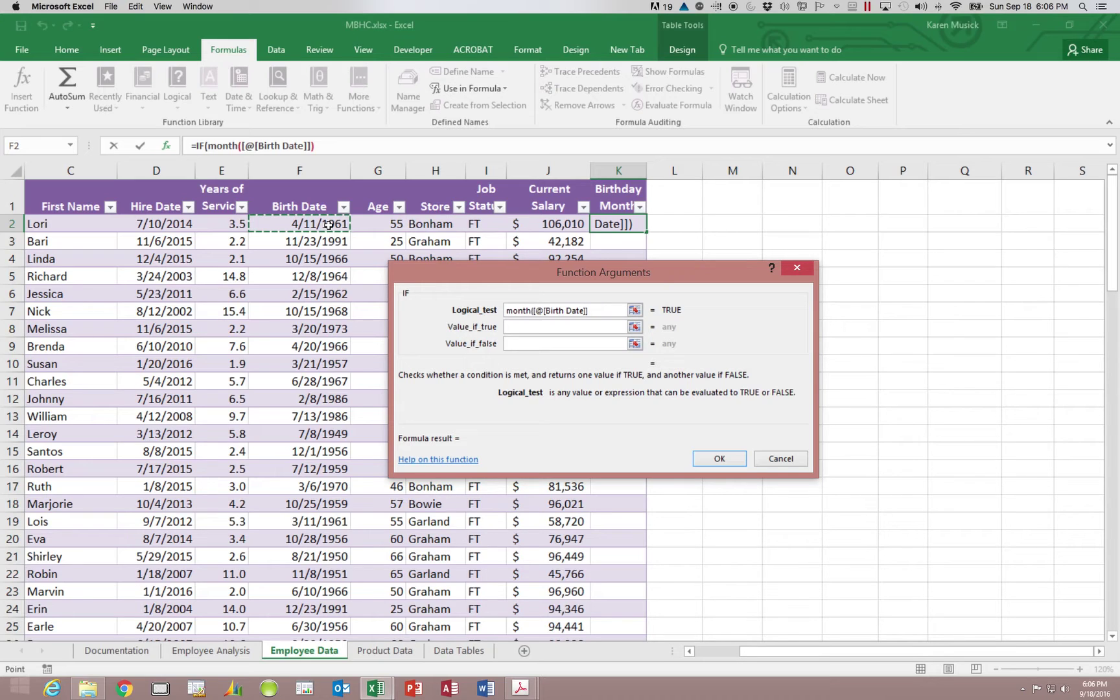
pyautogui.write(')')
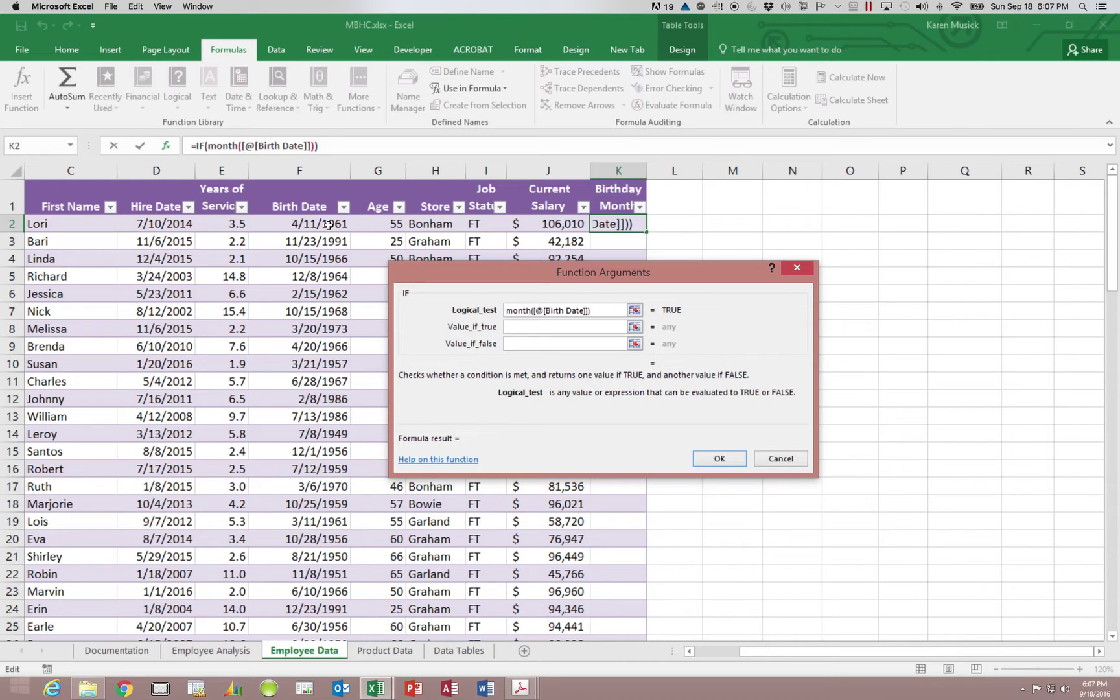
# Step: Complete the logical test as month([@[Birth Date]])='Data Tables'!$E$16
pyautogui.press('BackSpace')
pyautogui.write(')')
pyautogui.write('=')
pyautogui.click(458, 651)
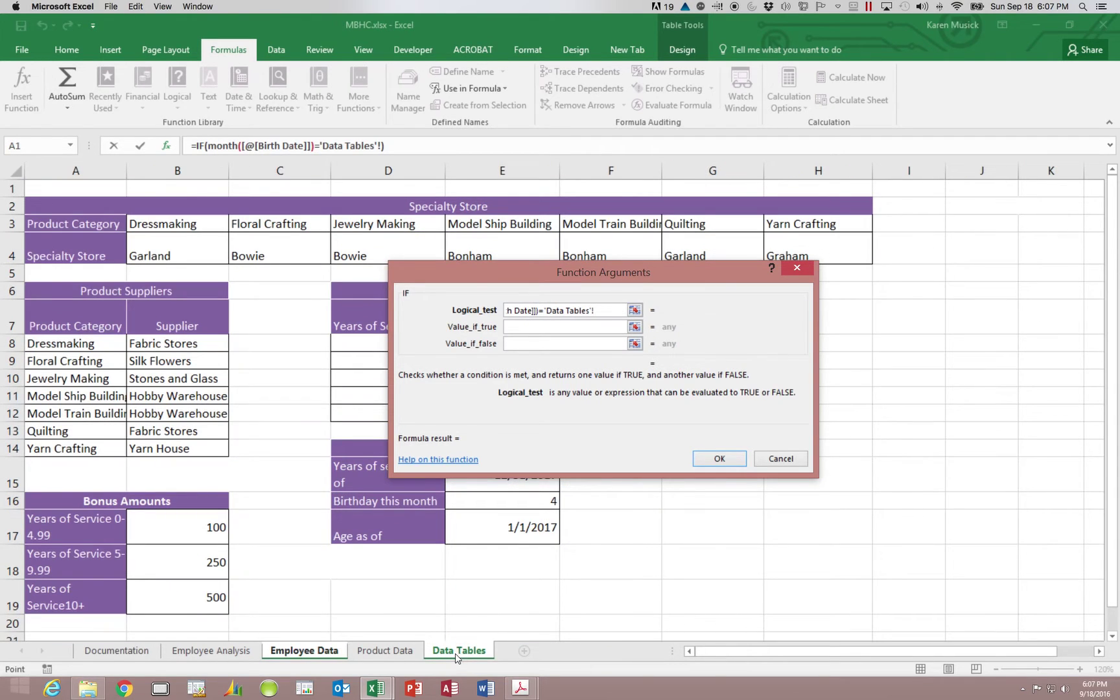
pyautogui.click(526, 504)
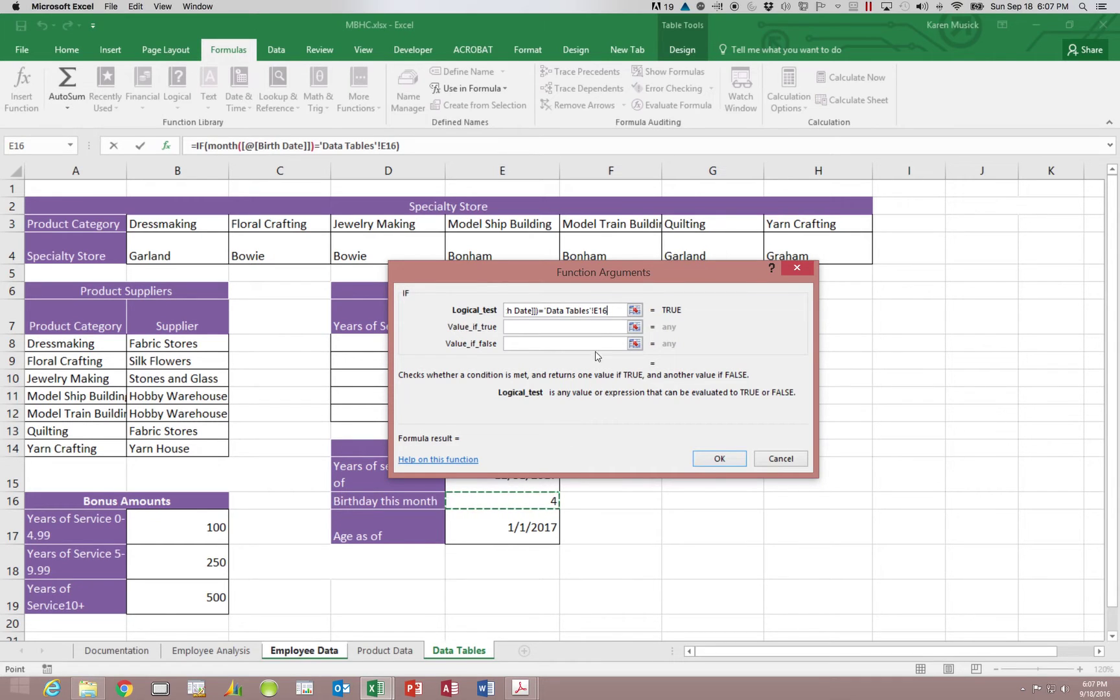
pyautogui.click(594, 310)
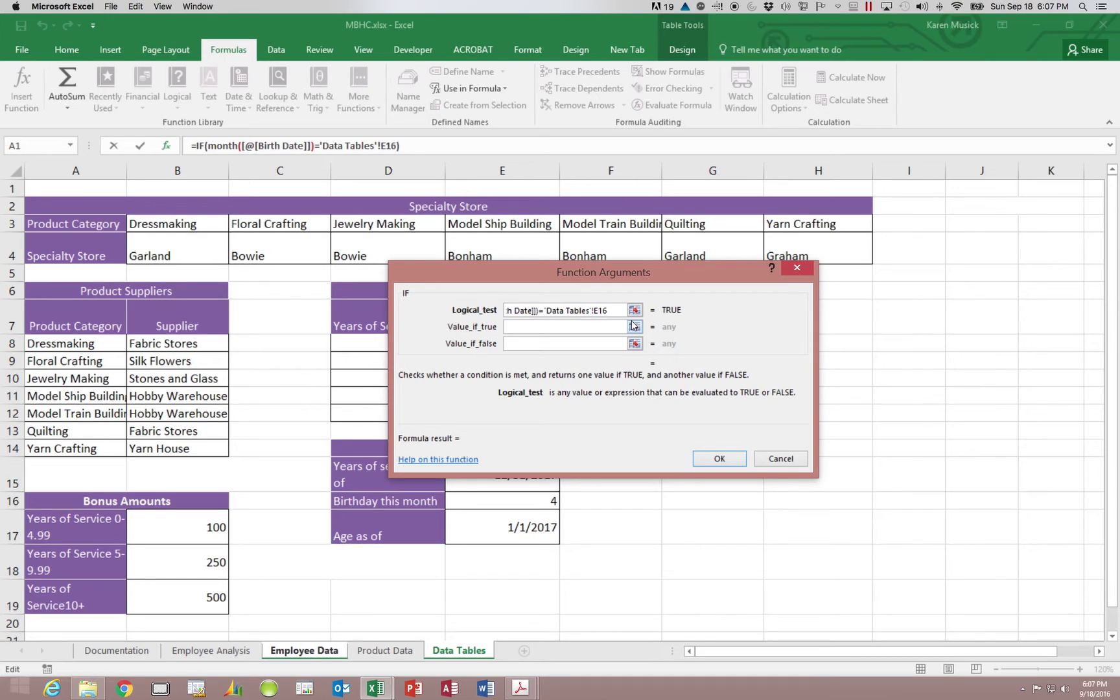
pyautogui.write('$E$')
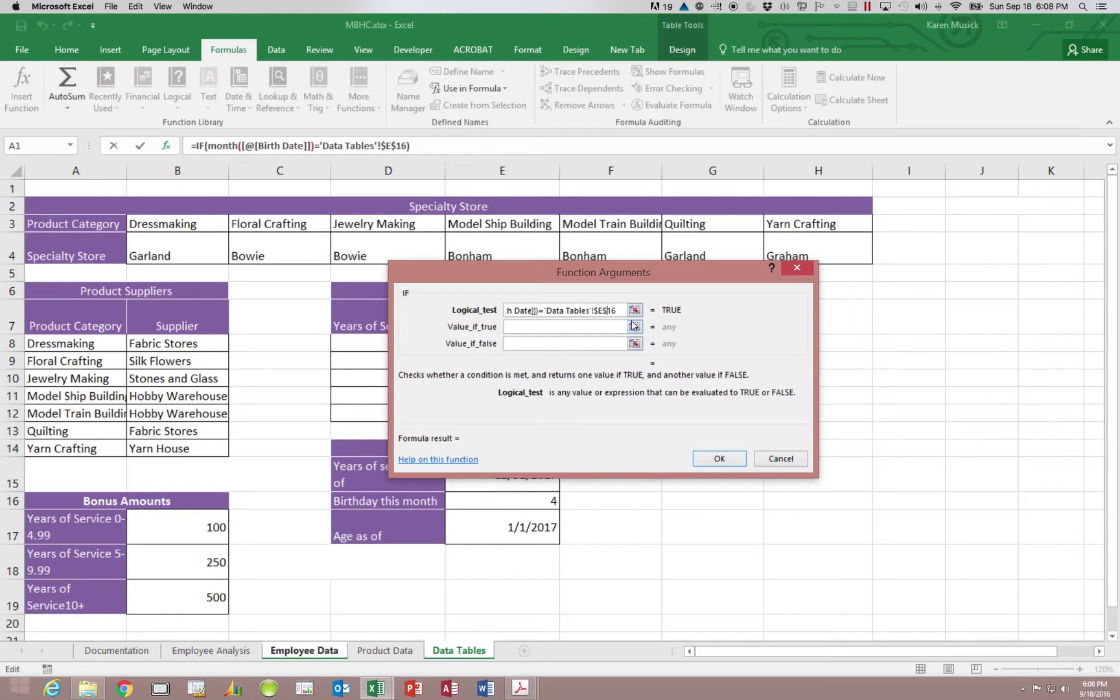
pyautogui.press('Tab')
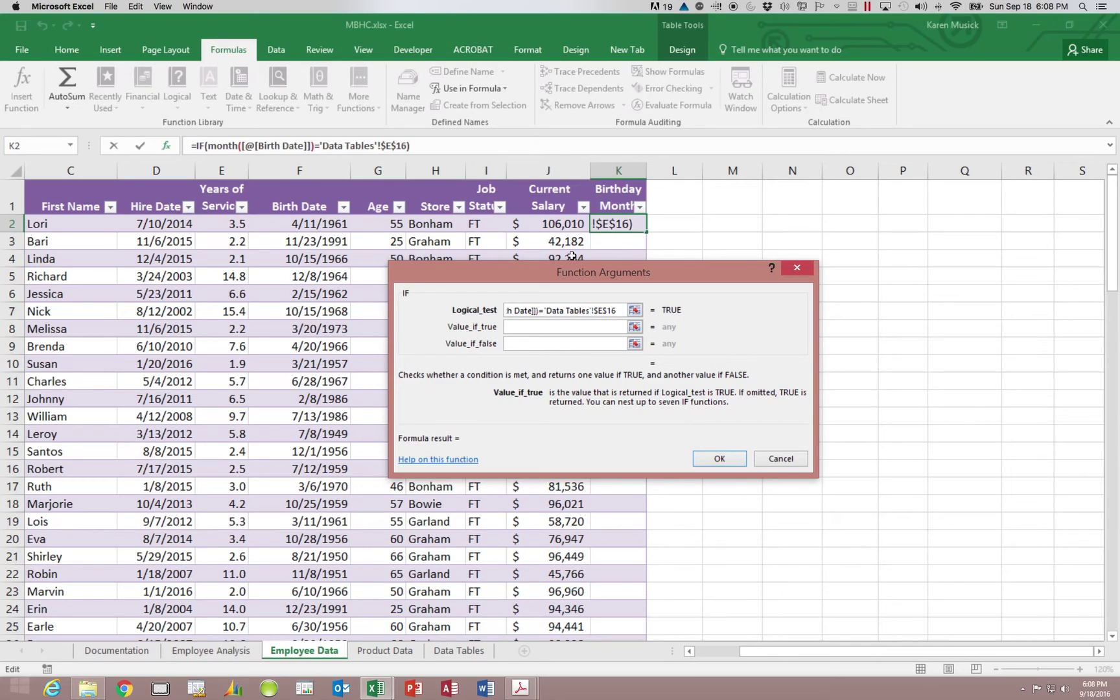
# Step: Set Value_if_true to "Yes" and Value_if_false to "" and commit the IF formula
pyautogui.click(528, 326)
pyautogui.write('"Yes"')
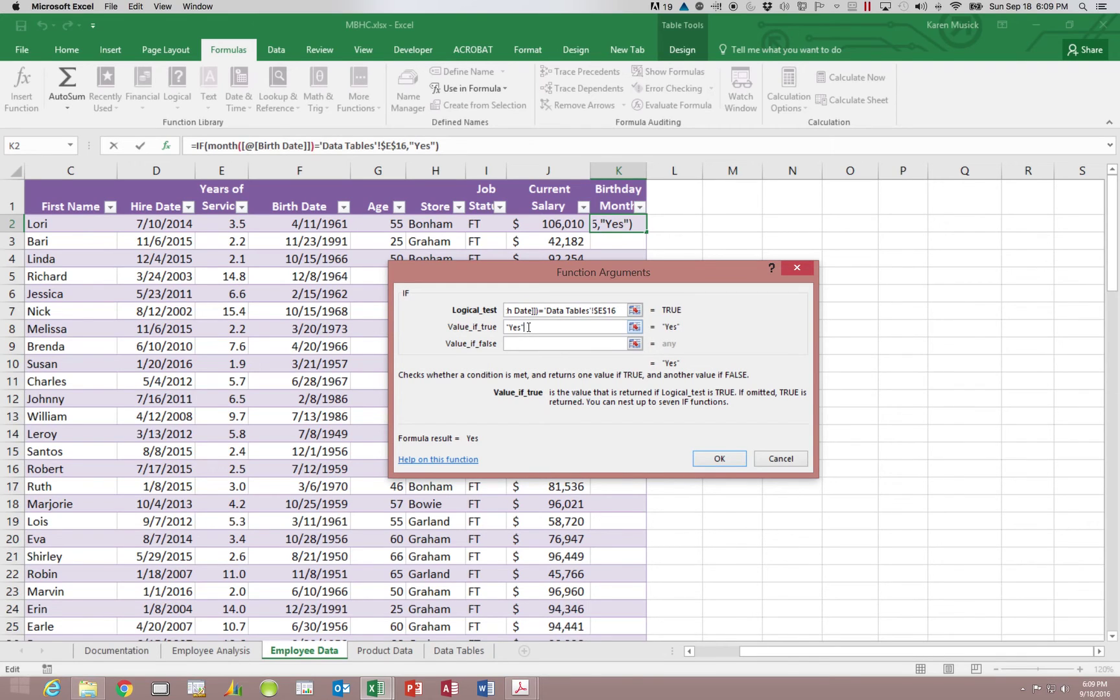
pyautogui.press('Tab')
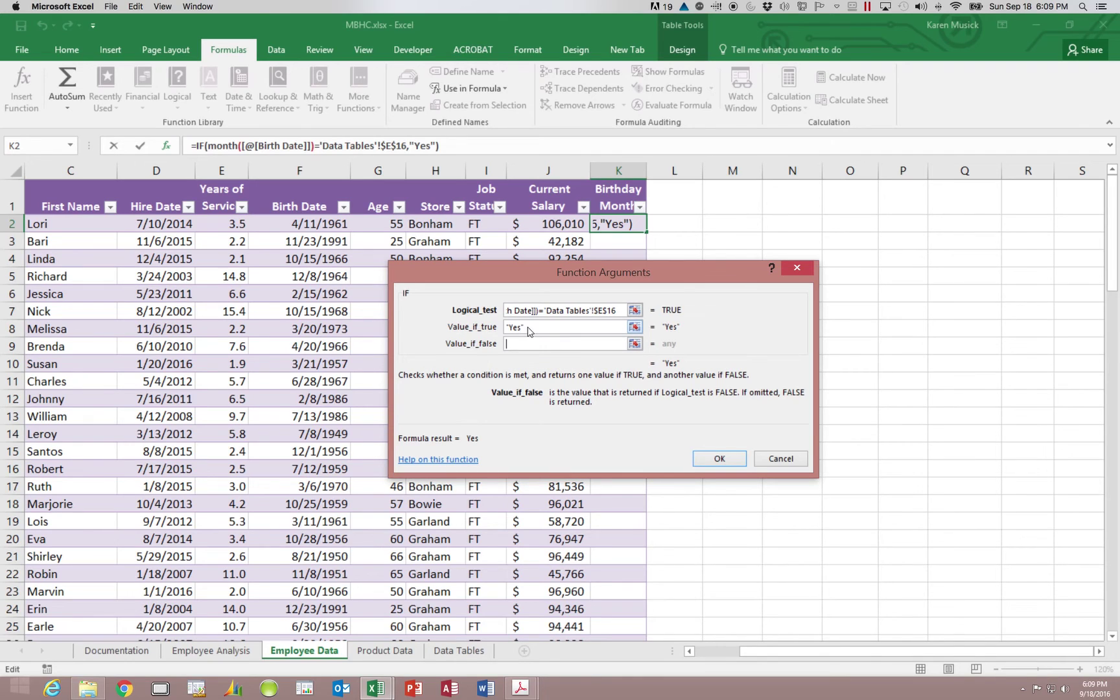
pyautogui.write('""')
pyautogui.click(721, 459)
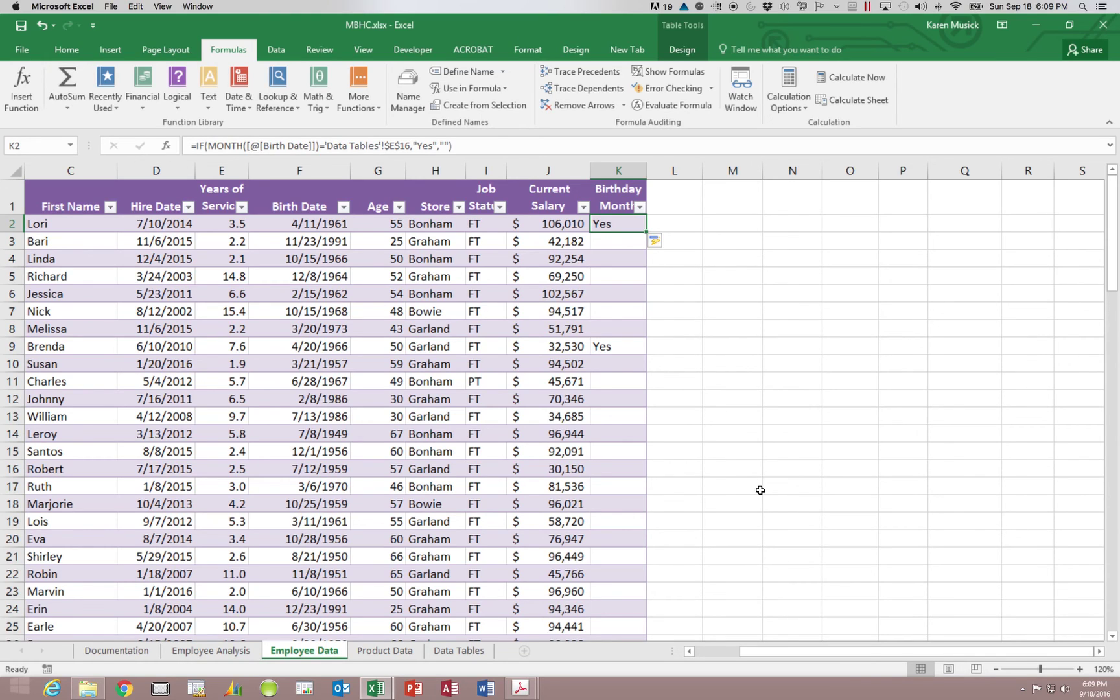
# Step: Deselect the formula cell and scroll to review the Yes results in rows 2 and 9
pyautogui.scroll(-1, 757, 487)
pyautogui.click(615, 408)
pyautogui.hscroll(-2, 597, 405)
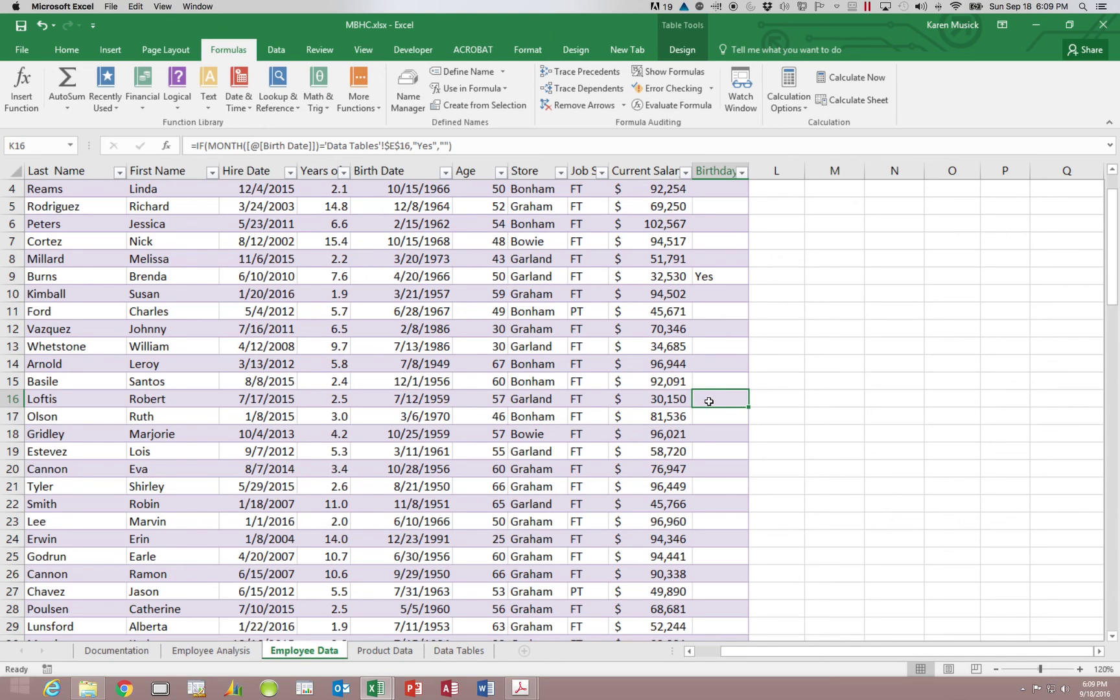
pyautogui.moveTo(1113, 298); pyautogui.dragTo(1112, 204)
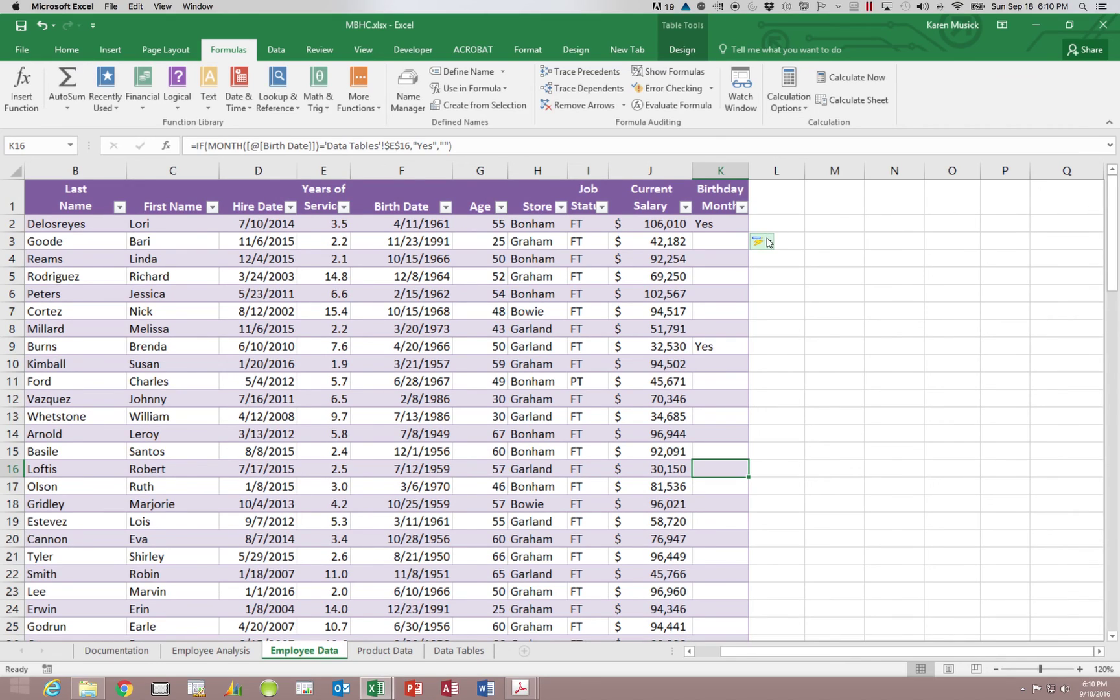